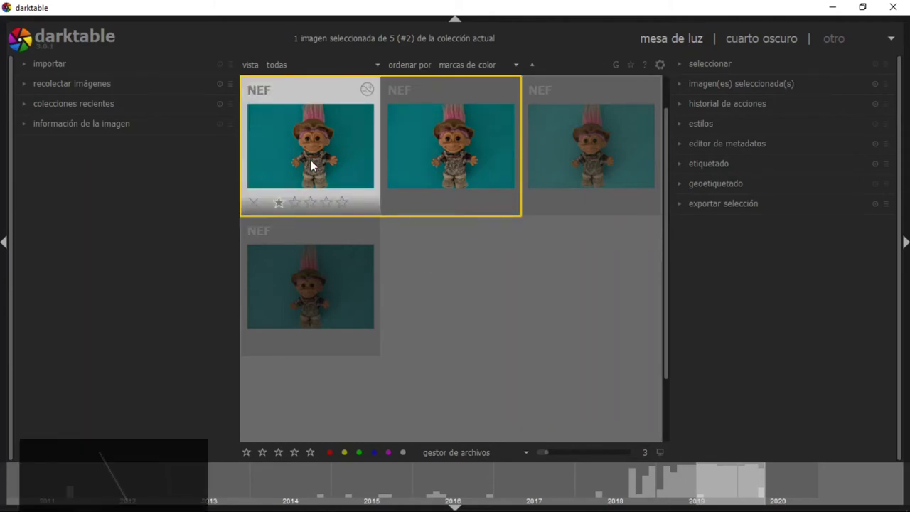
# Step: Open the ISO 12800 troll-doll thumbnail from the lighttable in the darkroom
pyautogui.doubleClick(311, 160)
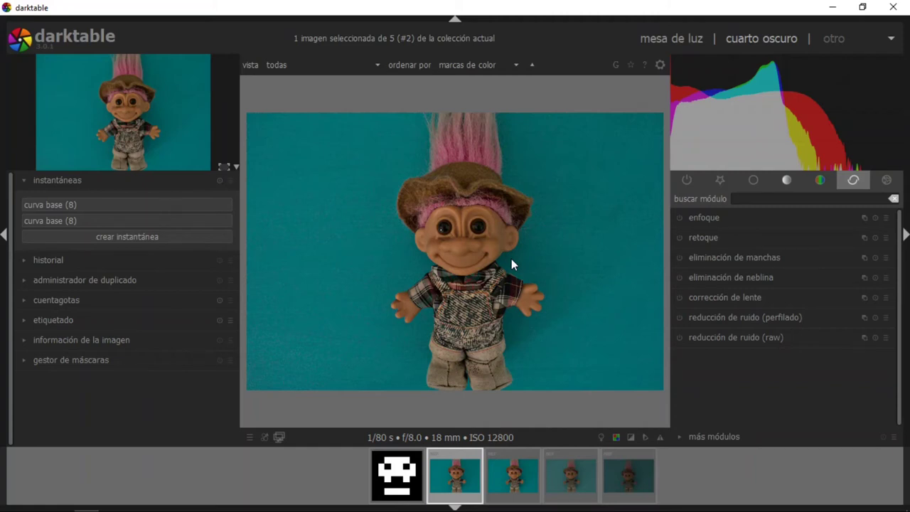
# Step: Create two 'reducción de ruido (raw) (14)' snapshots and select the newest one
pyautogui.click(142, 236)
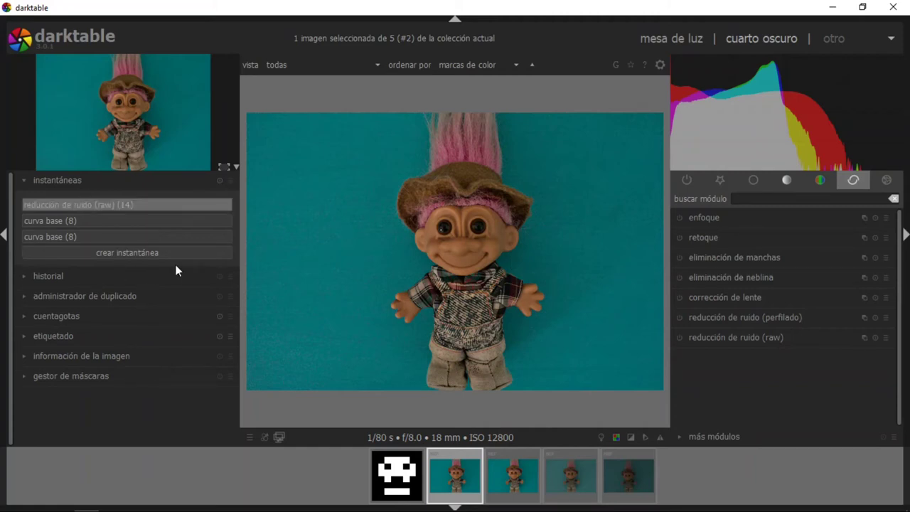
pyautogui.click(154, 253)
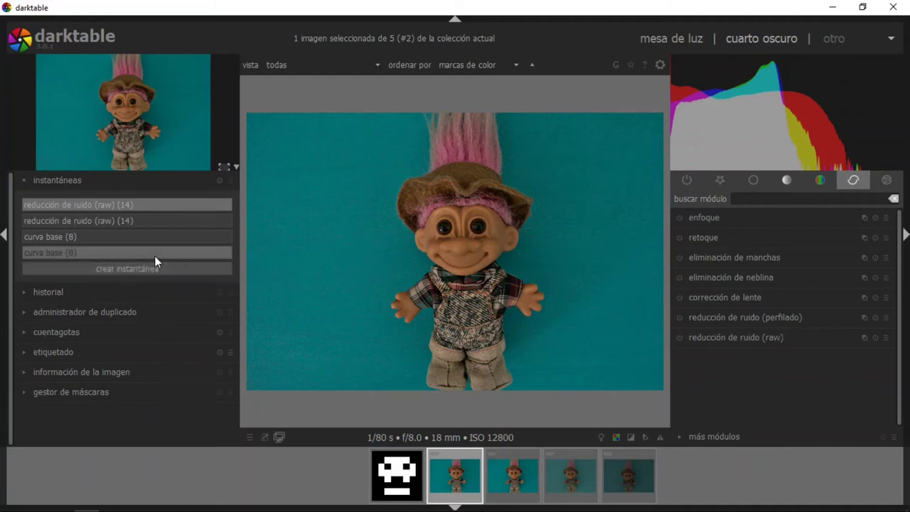
pyautogui.click(103, 206)
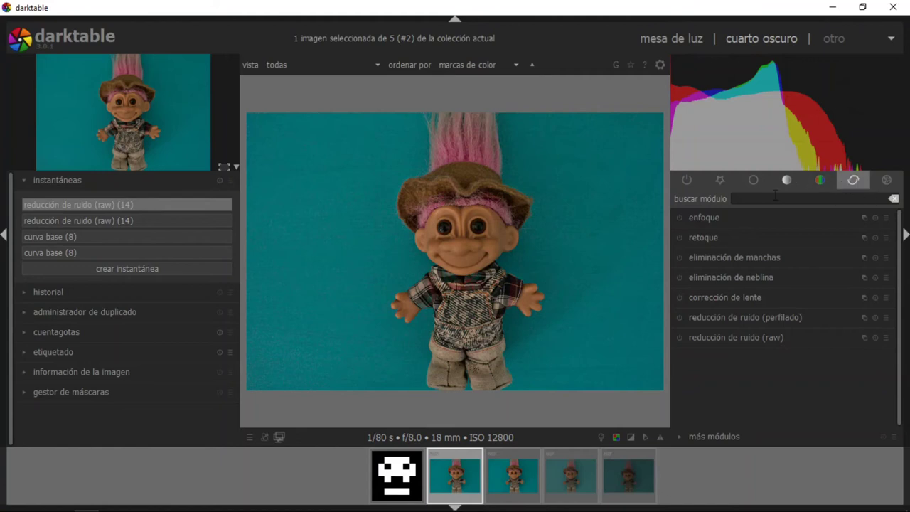
# Step: Enable 'reducción de ruido (perfilado)' in the correction group, with diseminar 0.12 and fuerza 0.809
pyautogui.click(850, 181)
pyautogui.click(858, 178)
pyautogui.click(714, 318)
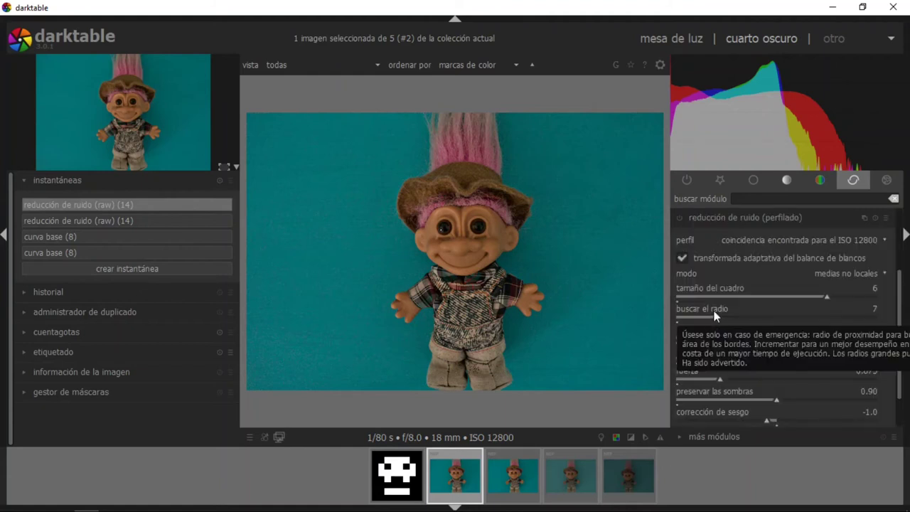
pyautogui.click(679, 217)
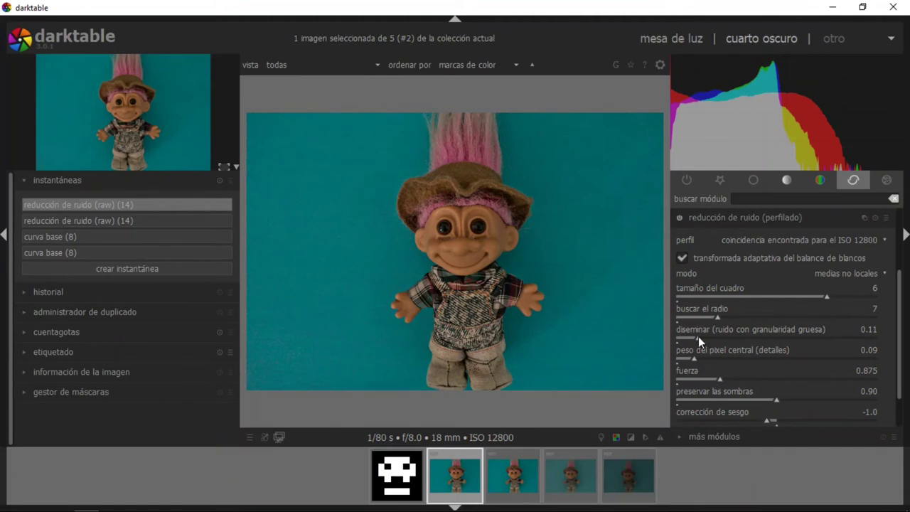
pyautogui.scroll(1, 699, 337)
pyautogui.click(715, 379)
pyautogui.scroll(2, 487, 250)
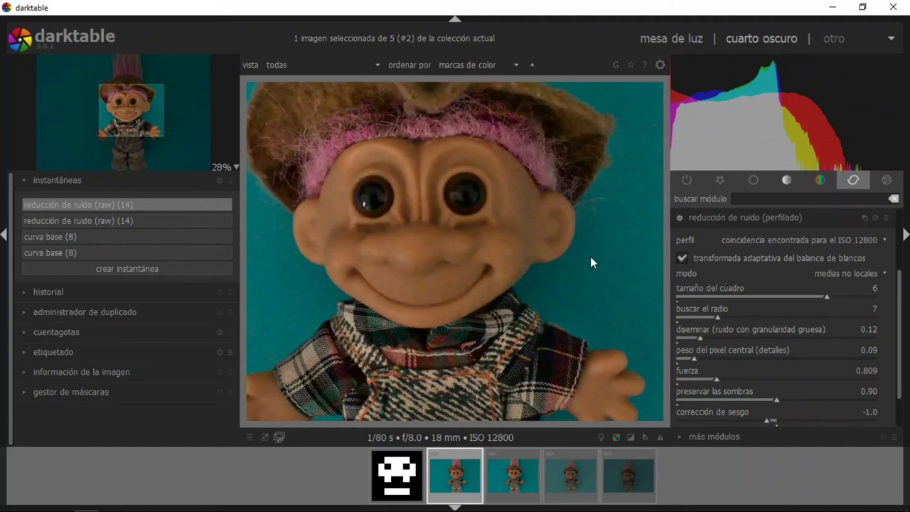
# Step: Compare the profiled denoise on and off, then set fuerza 0.862 and diseminar 0.14
pyautogui.click(681, 218)
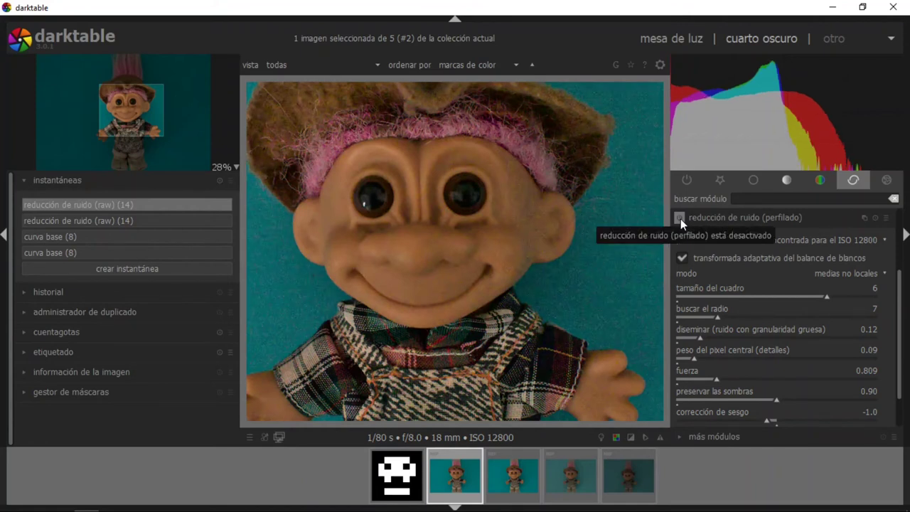
pyautogui.click(681, 218)
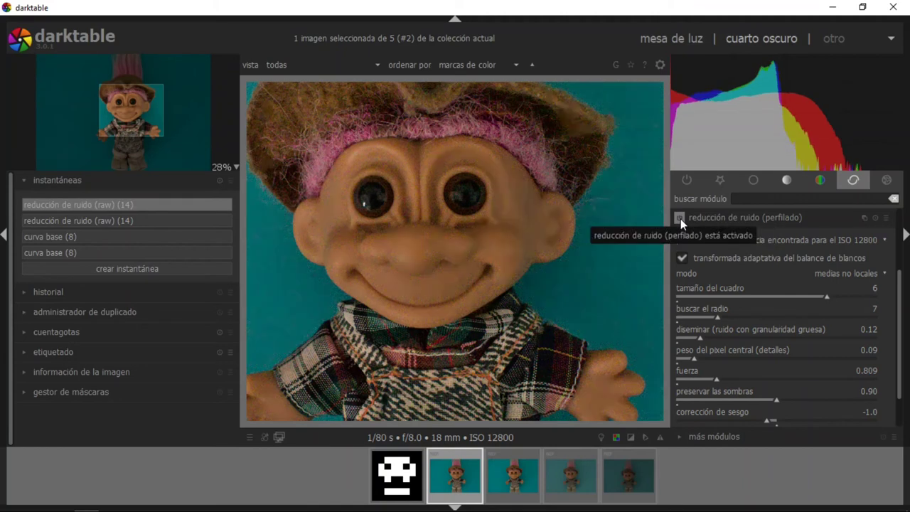
pyautogui.click(681, 219)
pyautogui.click(681, 219)
pyautogui.click(680, 219)
pyautogui.click(680, 218)
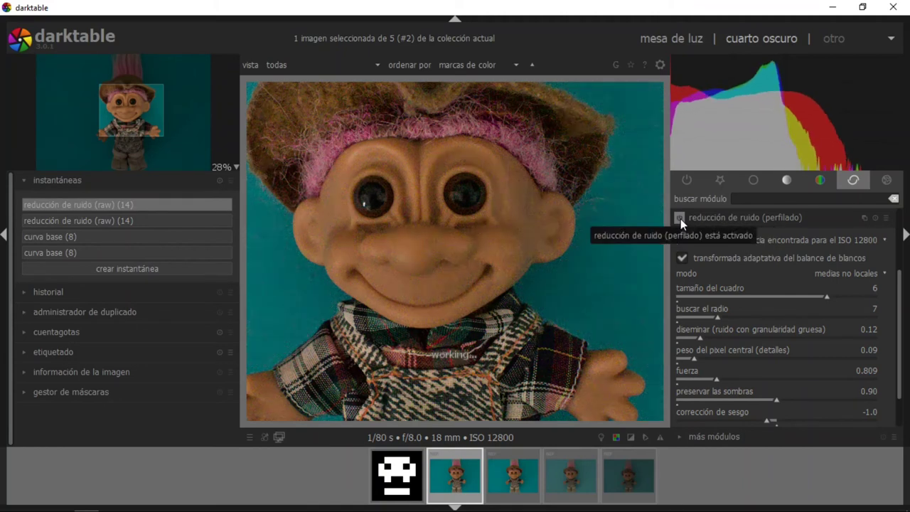
pyautogui.click(720, 377)
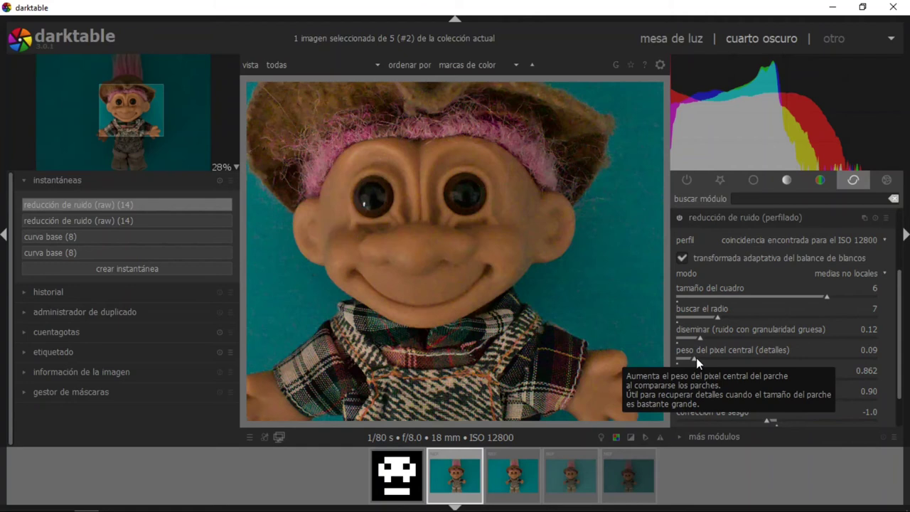
pyautogui.click(705, 338)
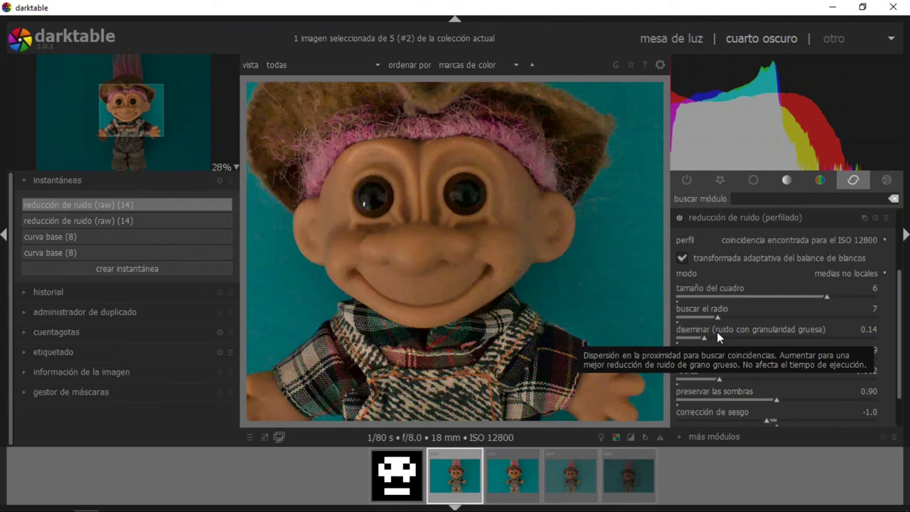
# Step: Enable 'reducción de ruido (raw)' by lifting its curve, compare on/off, and fine-tune the curve
pyautogui.click(723, 218)
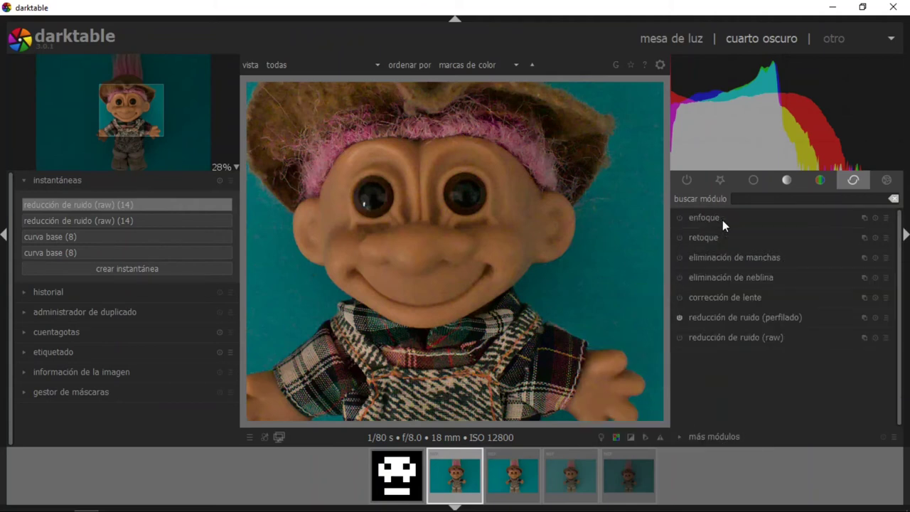
pyautogui.click(699, 338)
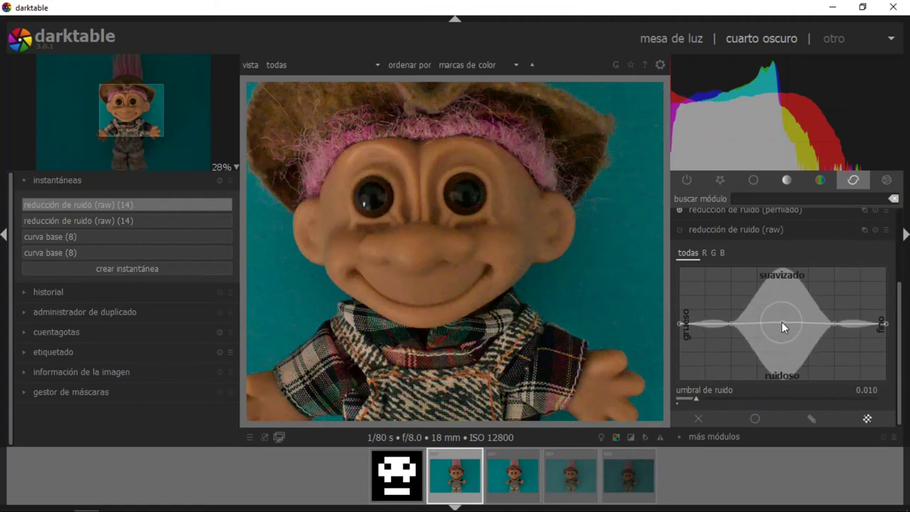
pyautogui.moveTo(782, 322); pyautogui.dragTo(782, 320)
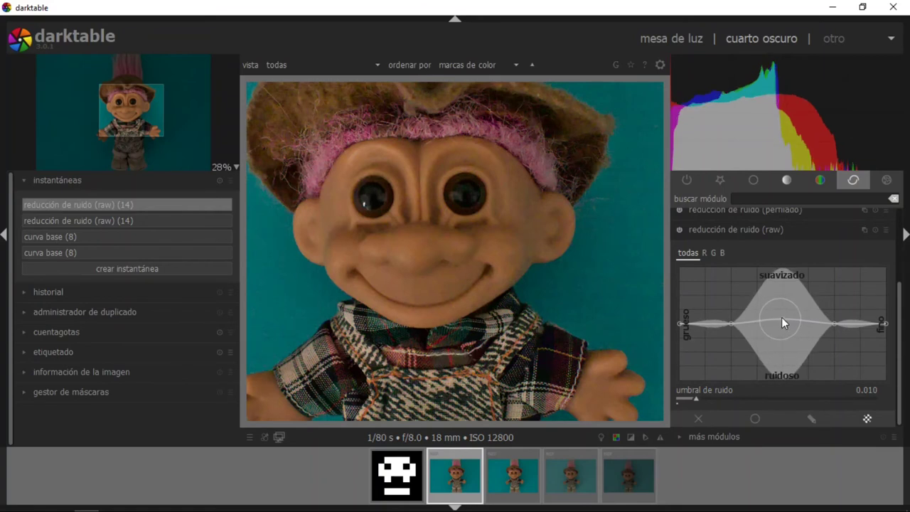
pyautogui.click(682, 228)
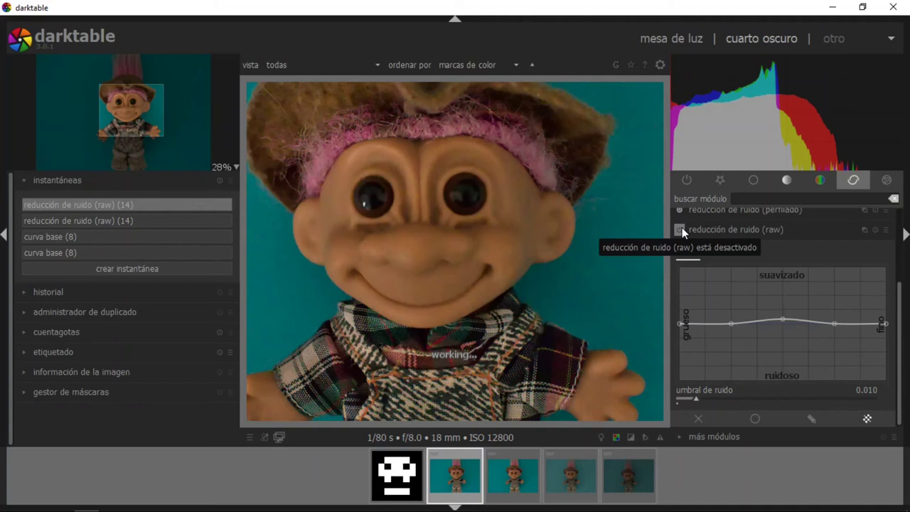
pyautogui.click(682, 229)
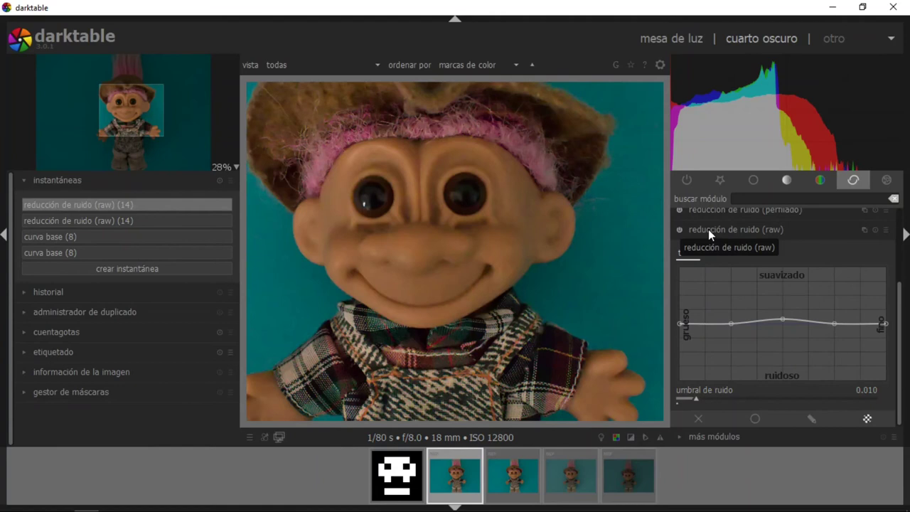
pyautogui.click(783, 321)
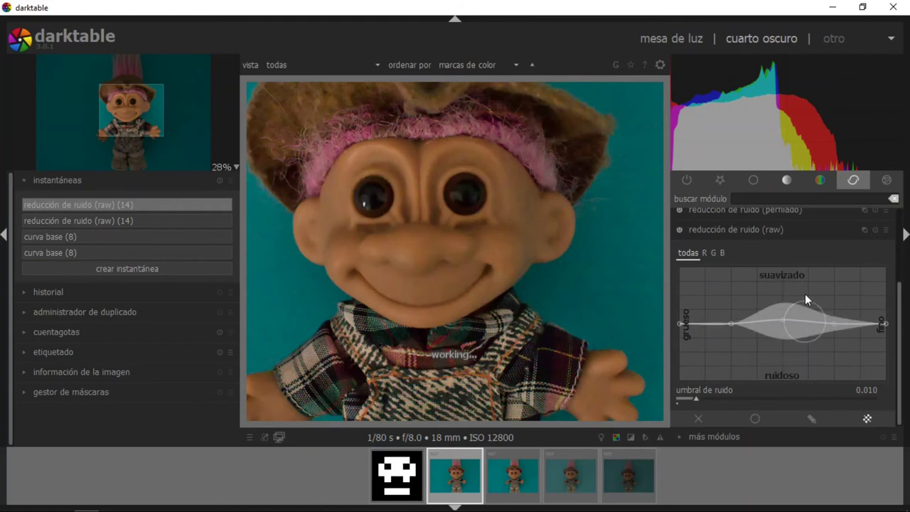
pyautogui.click(726, 230)
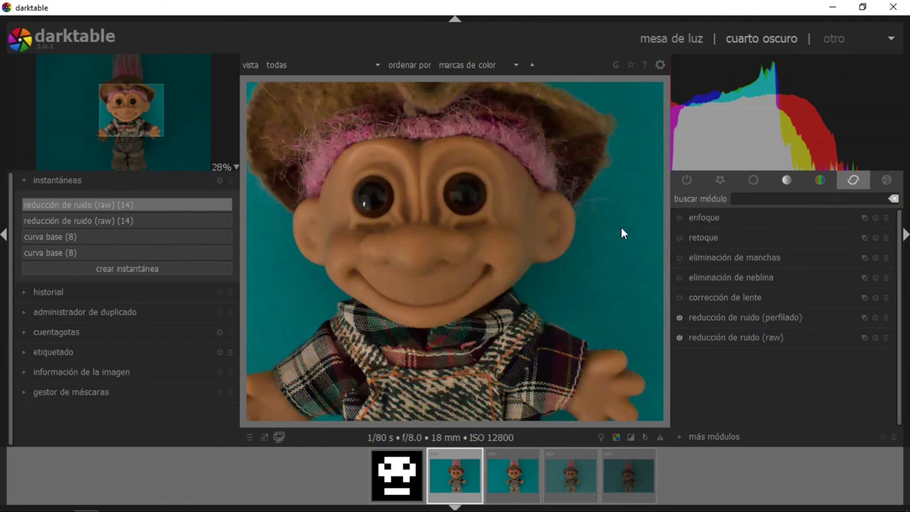
# Step: Fit the photo to view and split it against the 'reducción de ruido (raw) (14)' snapshot
pyautogui.middleClick(450, 239)
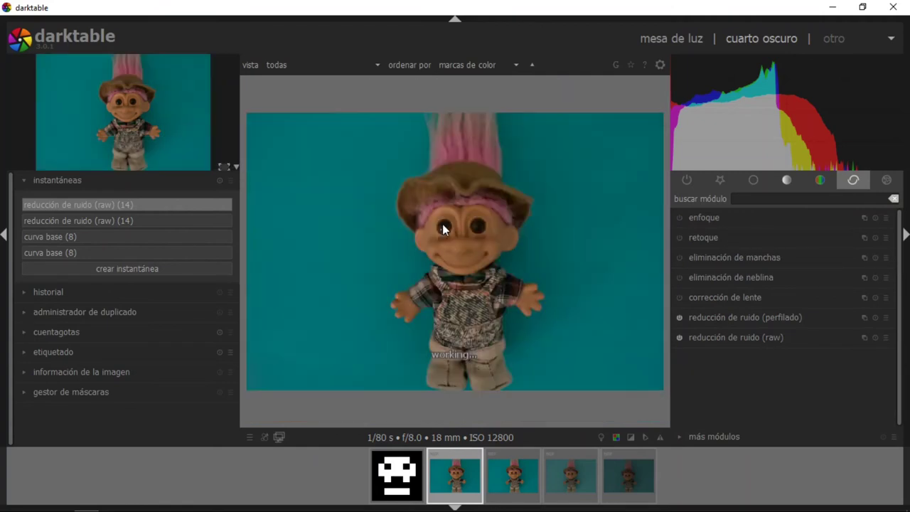
pyautogui.click(143, 208)
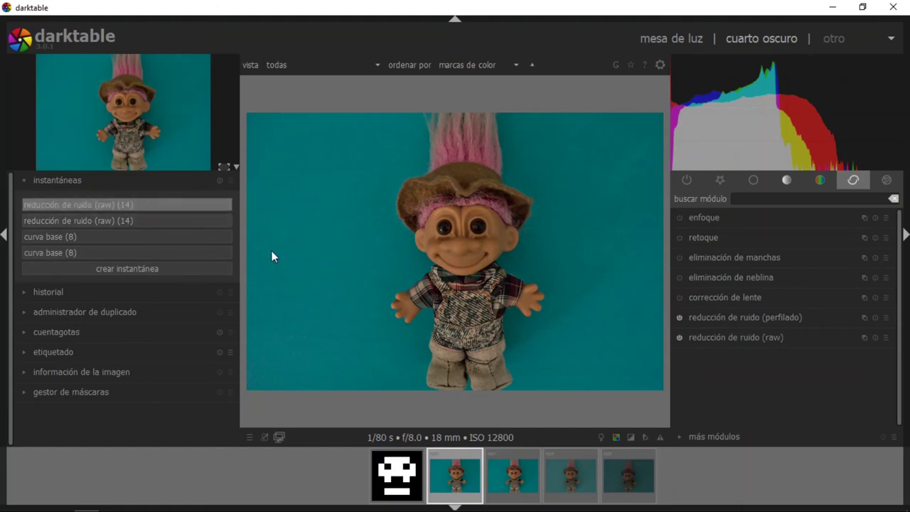
pyautogui.moveTo(368, 274)
pyautogui.mouseDown()
pyautogui.moveTo(545, 284)
pyautogui.moveTo(388, 264)
pyautogui.moveTo(460, 281)
pyautogui.moveTo(566, 282)
pyautogui.moveTo(391, 279)
pyautogui.moveTo(581, 268)
pyautogui.moveTo(354, 283)
pyautogui.mouseUp()
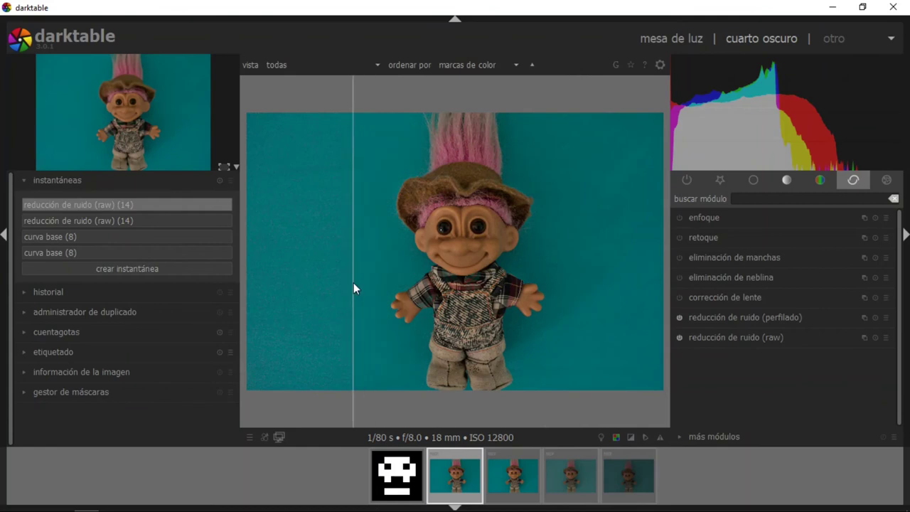
# Step: Zoom in, switch noise reduction off, re-enable profiled and raw denoise, and shift the divider
pyautogui.scroll(2, 353, 282)
pyautogui.click(679, 337)
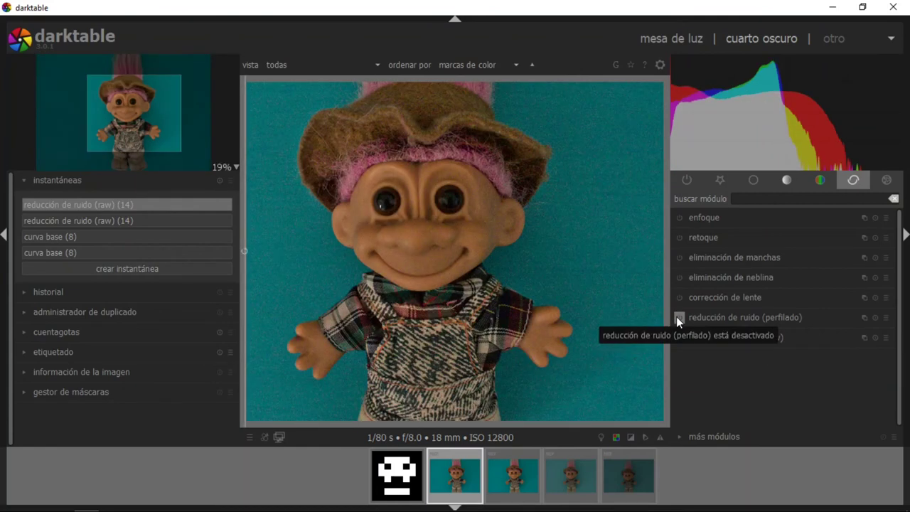
pyautogui.click(679, 317)
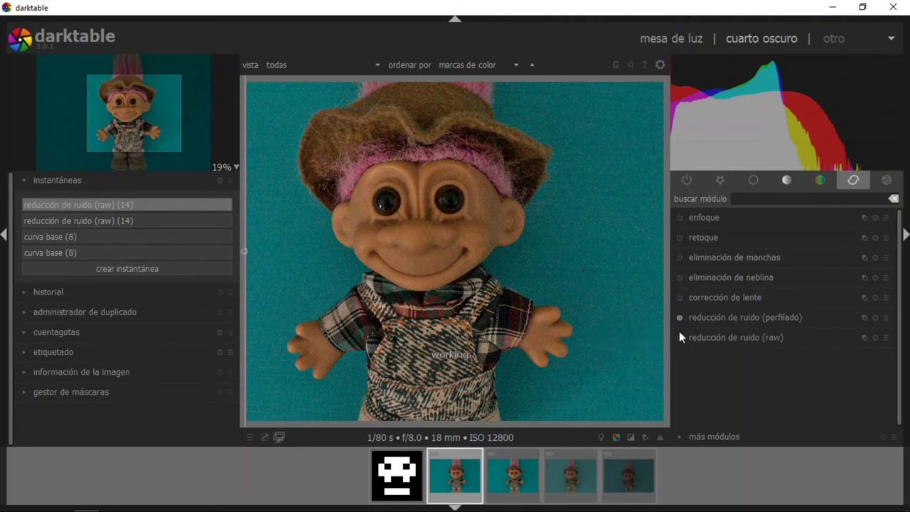
pyautogui.click(679, 337)
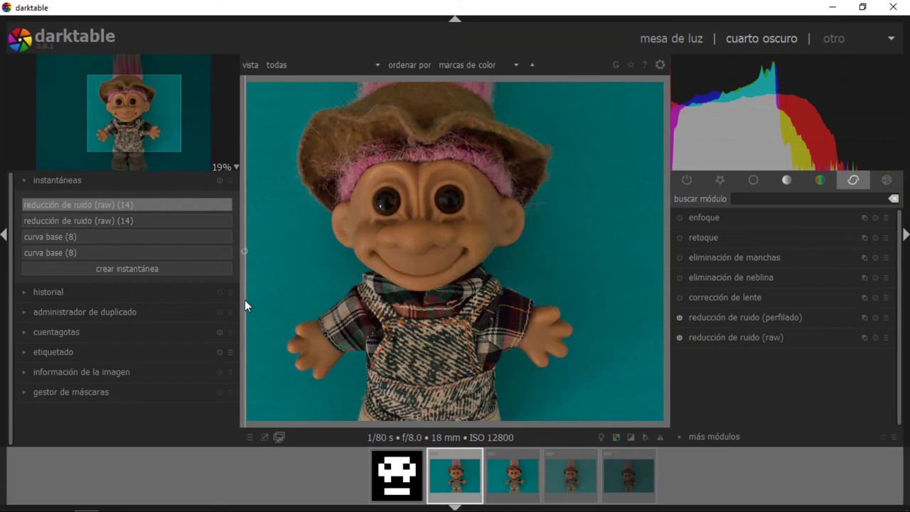
pyautogui.moveTo(245, 300)
pyautogui.mouseDown()
pyautogui.moveTo(438, 324)
pyautogui.moveTo(441, 336)
pyautogui.moveTo(212, 348)
pyautogui.mouseUp()
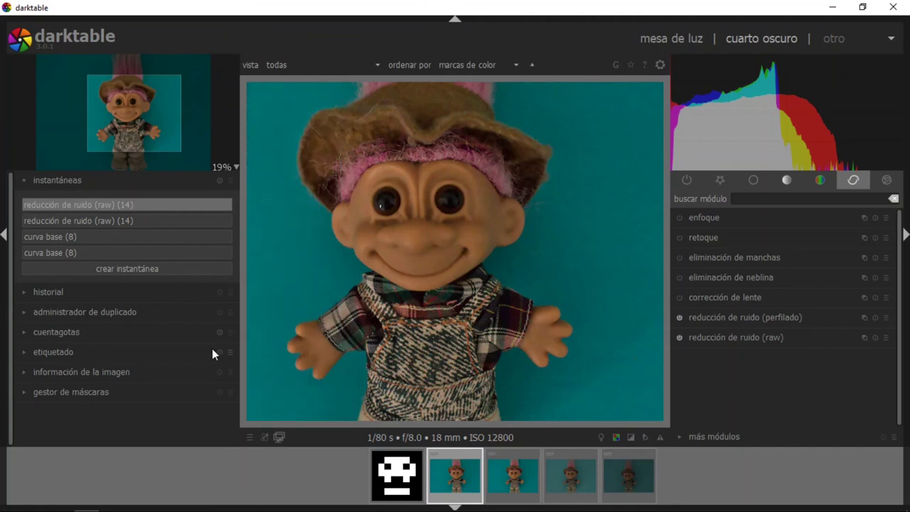
# Step: Show the base module group listing contraste brillo saturación and curva base
pyautogui.click(752, 180)
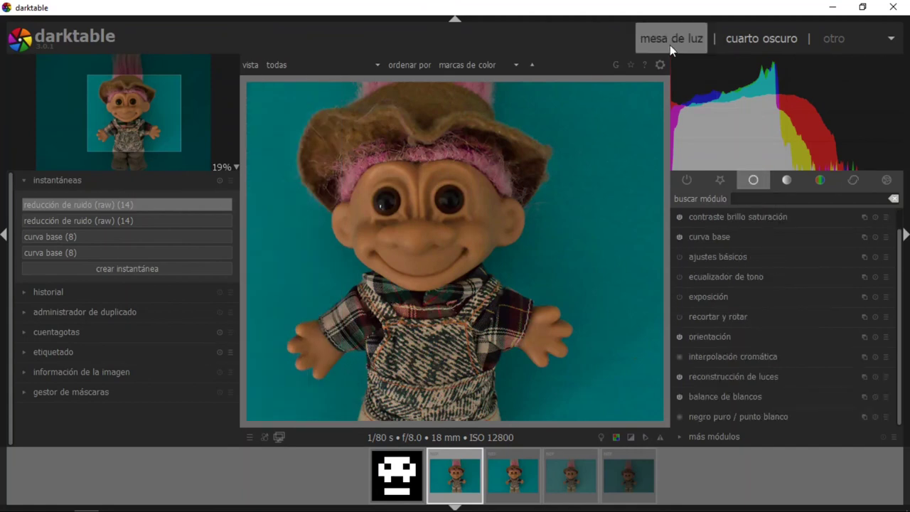